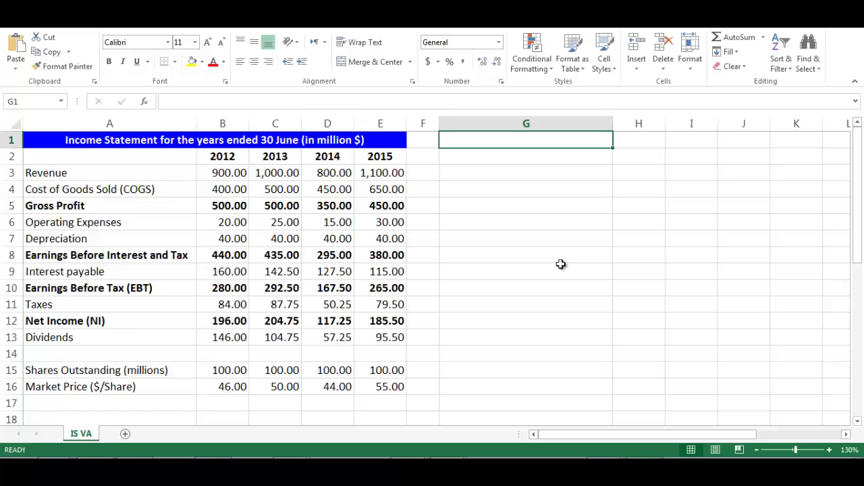
- Enter the 'Vertical Analysis' title in G1 and copy A1's banner formatting onto G1:K1
{"action": "type", "text": "Vertical "}
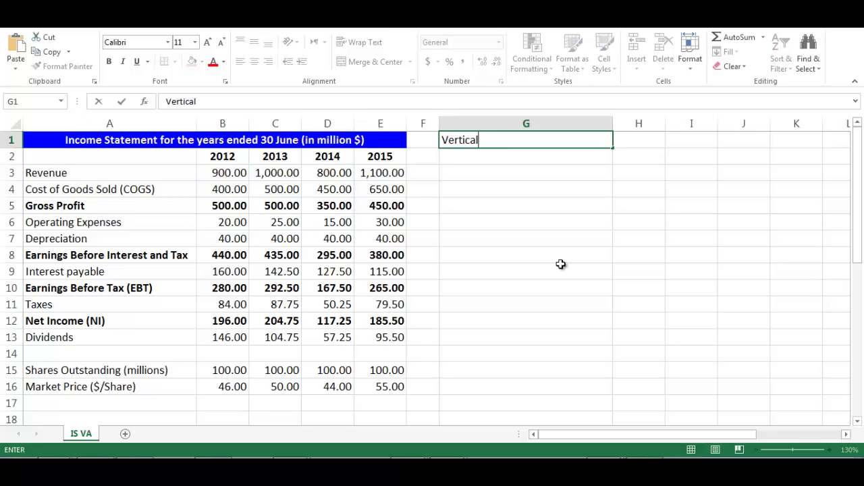
{"action": "type", "text": "Analysis"}
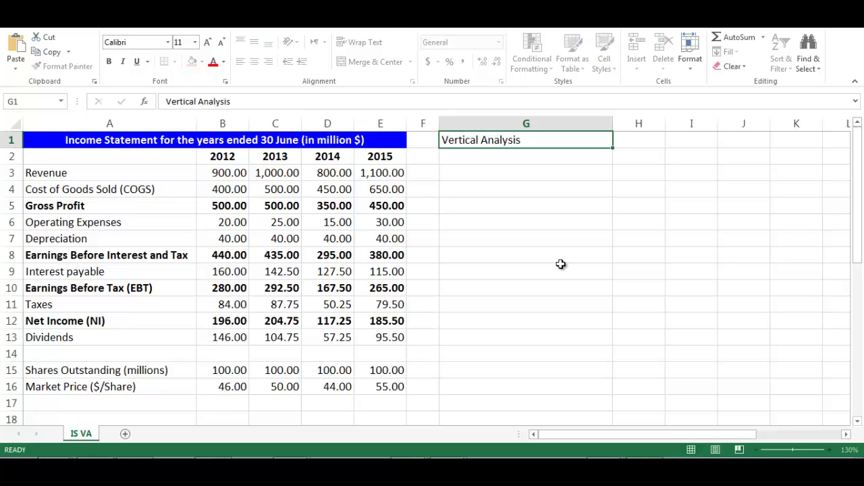
{"action": "key", "text": "Left"}
{"action": "key", "text": "Left"}
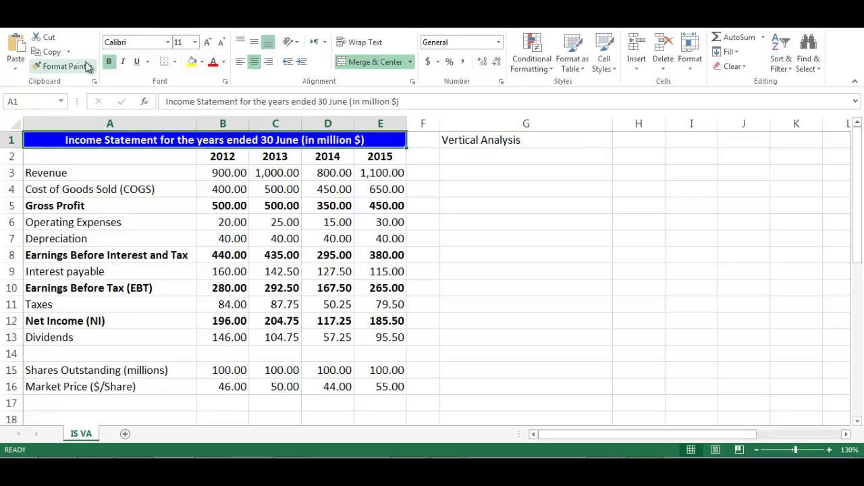
{"action": "left_click", "coordinate": [87, 66]}
{"action": "left_click", "coordinate": [476, 142]}
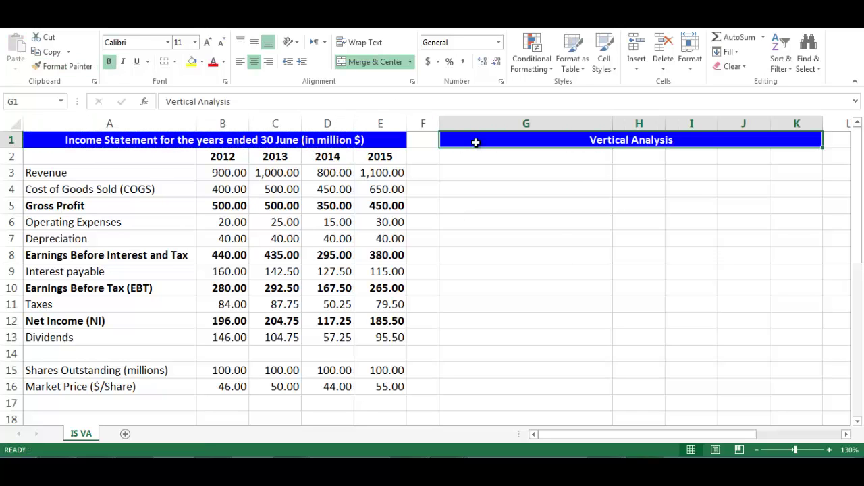
- Link H2 to the 2012 heading (=B2), fill across to K2, then centre and bold the years
{"action": "key", "text": "Down"}
{"action": "key", "text": "Left"}
{"action": "key", "text": "Left"}
{"action": "key", "text": "Right"}
{"action": "key", "text": "Right"}
{"action": "key", "text": "Right"}
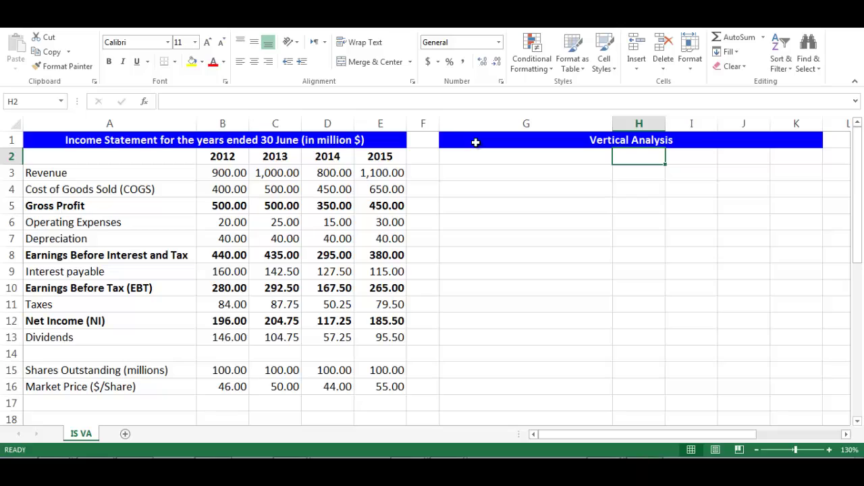
{"action": "type", "text": "="}
{"action": "key", "text": "Left"}
{"action": "key", "text": "Left"}
{"action": "key", "text": "Left"}
{"action": "key", "text": "Left"}
{"action": "key", "text": "Left"}
{"action": "key", "text": "Left"}
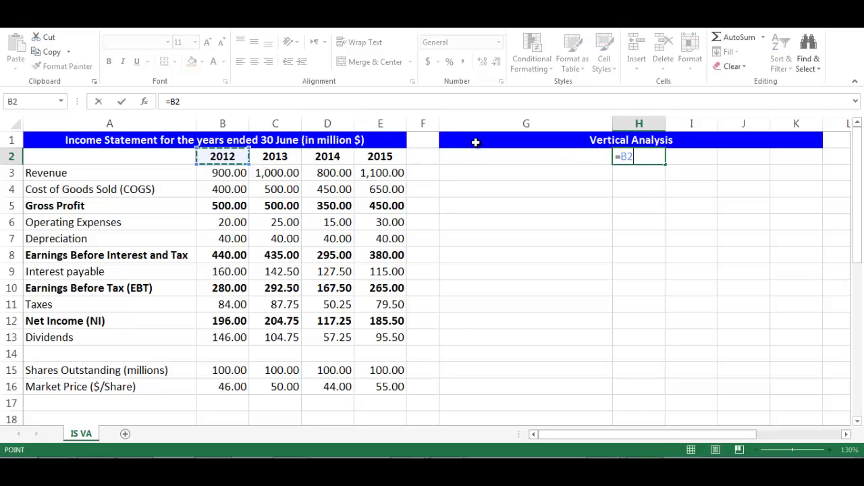
{"action": "key", "text": "Return"}
{"action": "key", "text": "Up"}
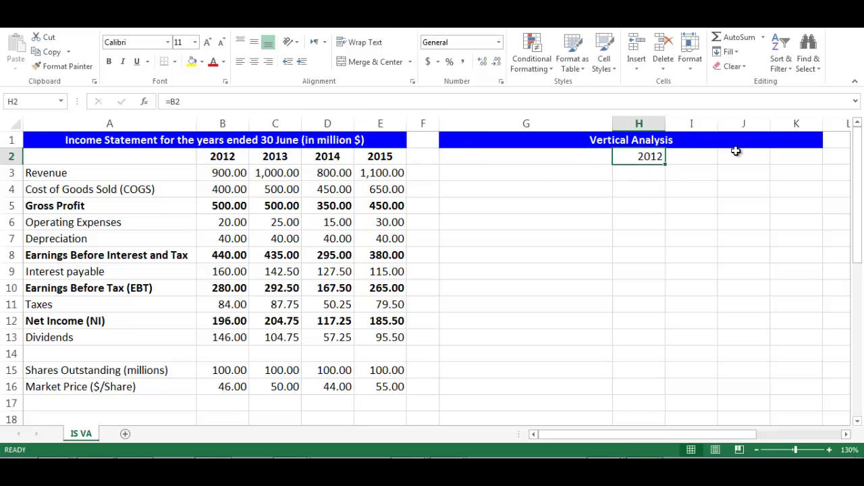
{"action": "left_click_drag", "start_coordinate": [666, 165], "coordinate": [804, 173]}
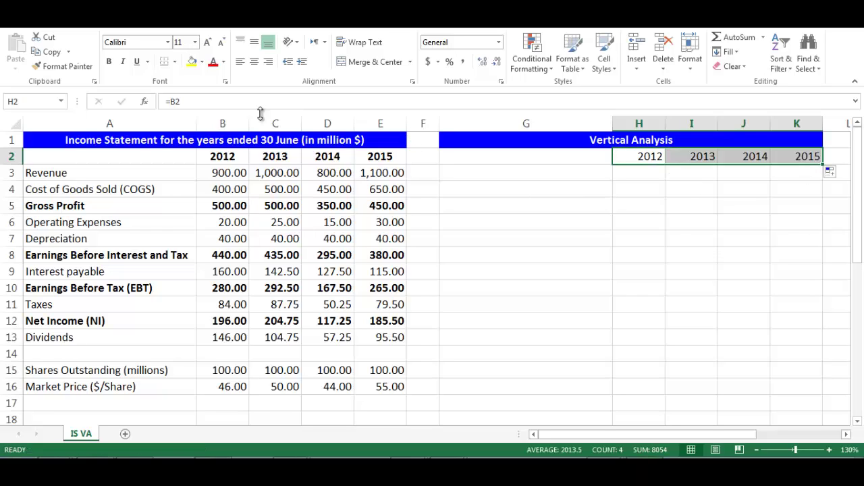
{"action": "left_click", "coordinate": [253, 61]}
{"action": "left_click", "coordinate": [109, 62]}
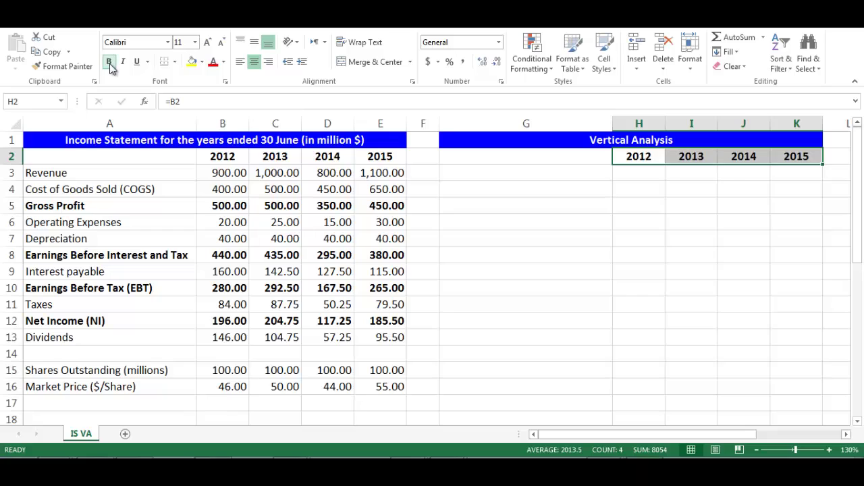
{"action": "left_click", "coordinate": [490, 180]}
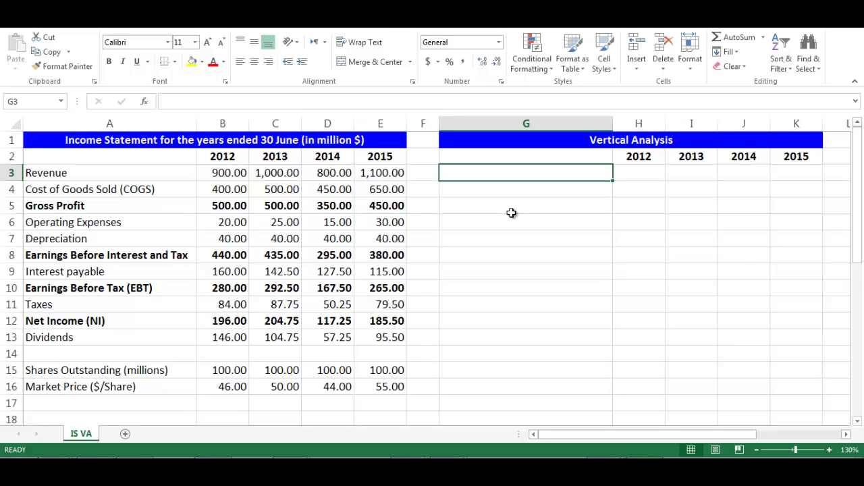
- Link G3 to the Revenue label with =A3 and fill it down through Dividends in G13
{"action": "type", "text": "="}
{"action": "key", "text": "Left"}
{"action": "key", "text": "Left"}
{"action": "key", "text": "Left"}
{"action": "key", "text": "Left"}
{"action": "key", "text": "Left"}
{"action": "key", "text": "Left"}
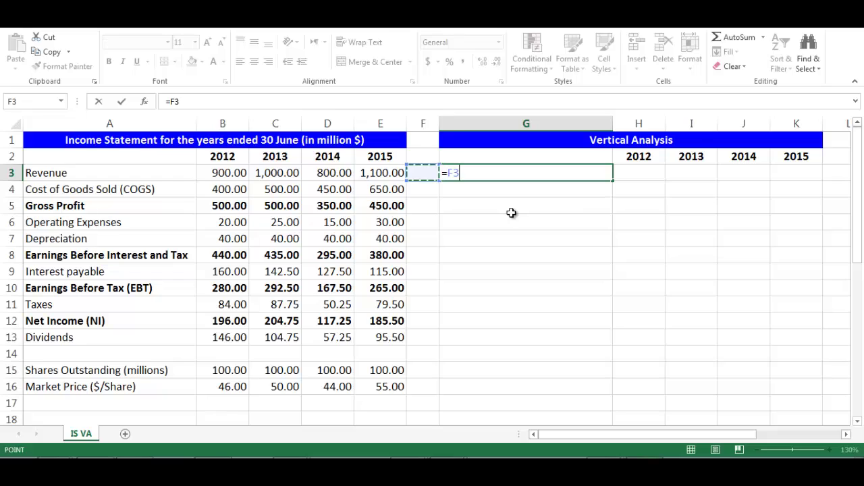
{"action": "key", "text": "Return"}
{"action": "key", "text": "Up"}
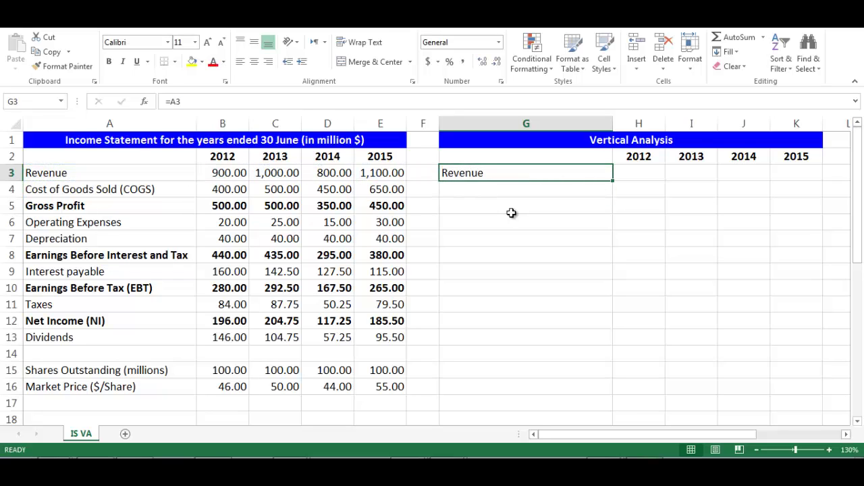
{"action": "left_click_drag", "start_coordinate": [607, 182], "coordinate": [550, 341]}
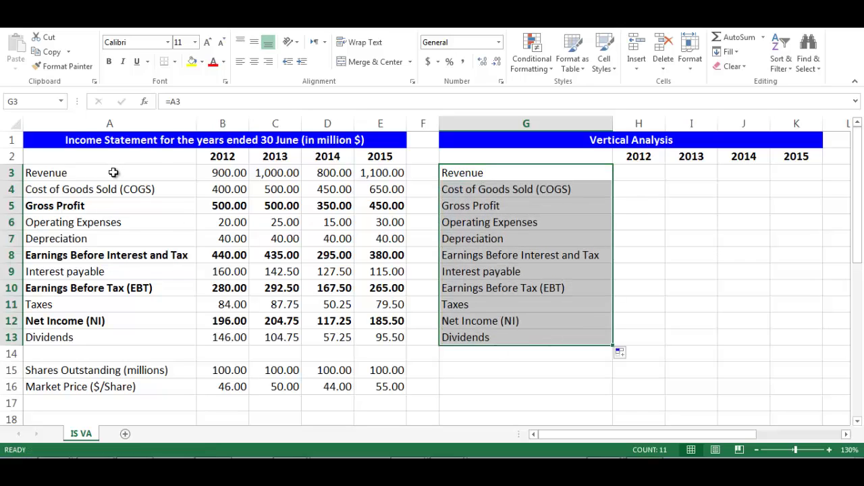
- Copy the bold formatting of the row labels A3:A13 onto G3:G13
{"action": "left_click_drag", "start_coordinate": [116, 170], "coordinate": [91, 338]}
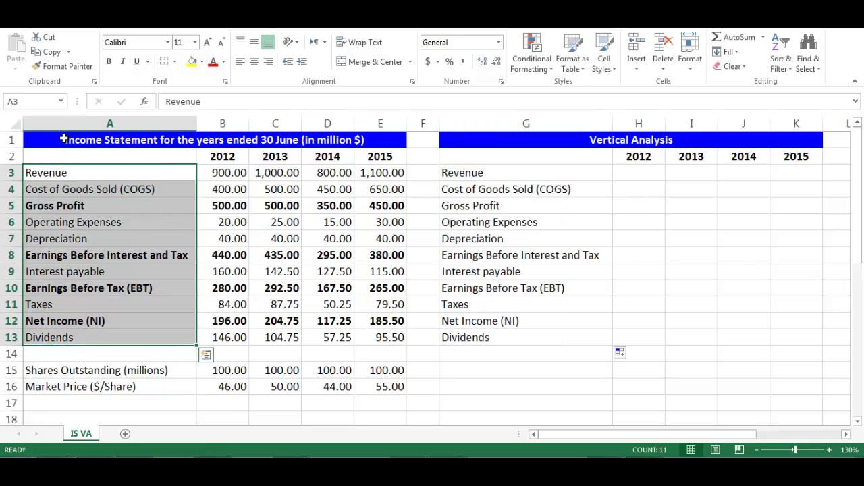
{"action": "left_click", "coordinate": [62, 67]}
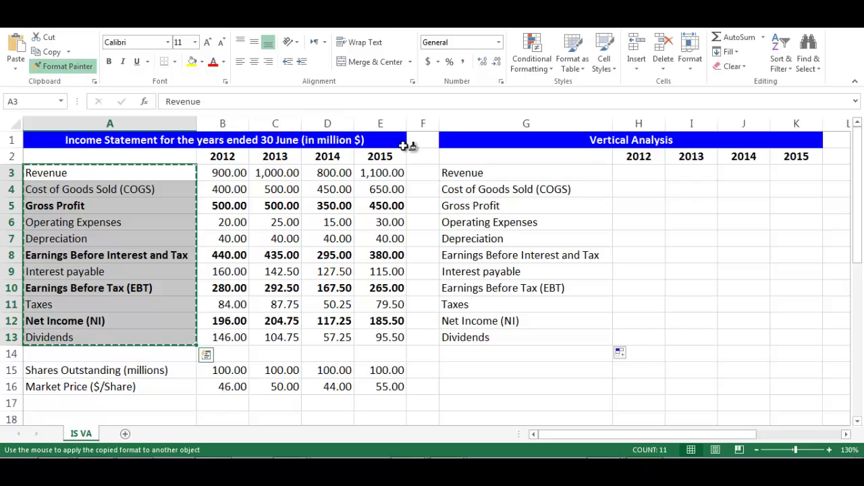
{"action": "left_click", "coordinate": [463, 173]}
{"action": "left_click", "coordinate": [639, 173]}
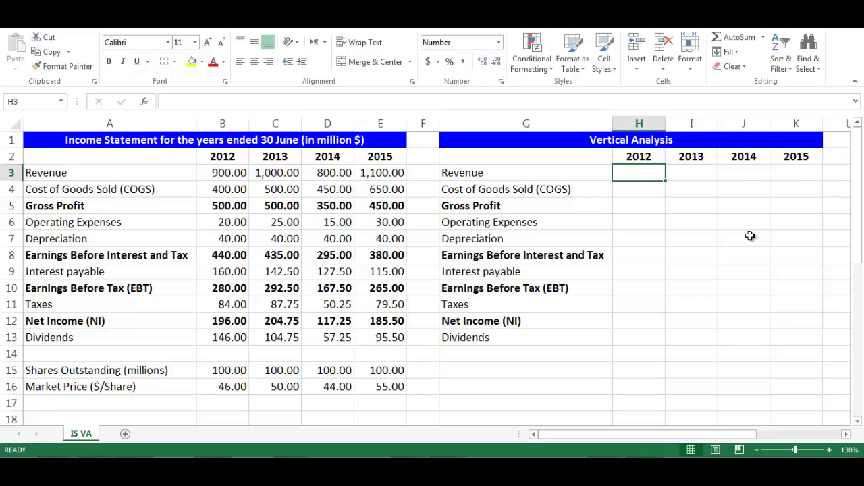
- Enter =B3/$B$3 in H3 to show 1.00, then select the percentage block H3:K13
{"action": "type", "text": "="}
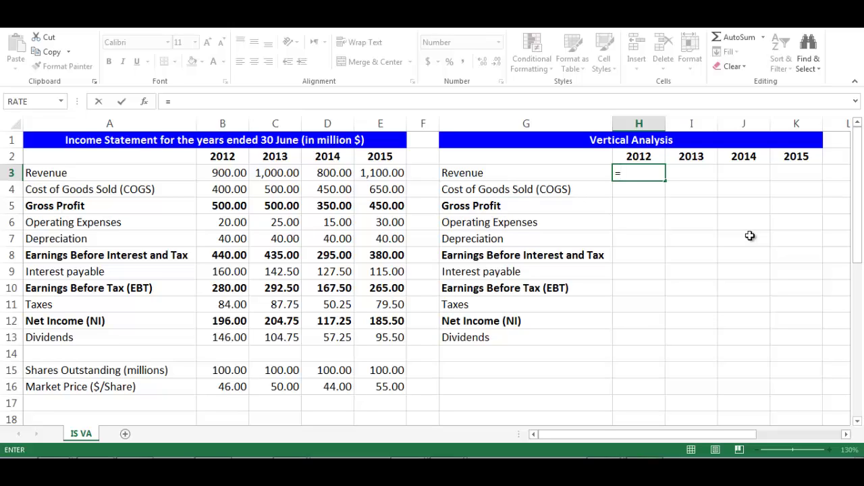
{"action": "type", "text": "B3"}
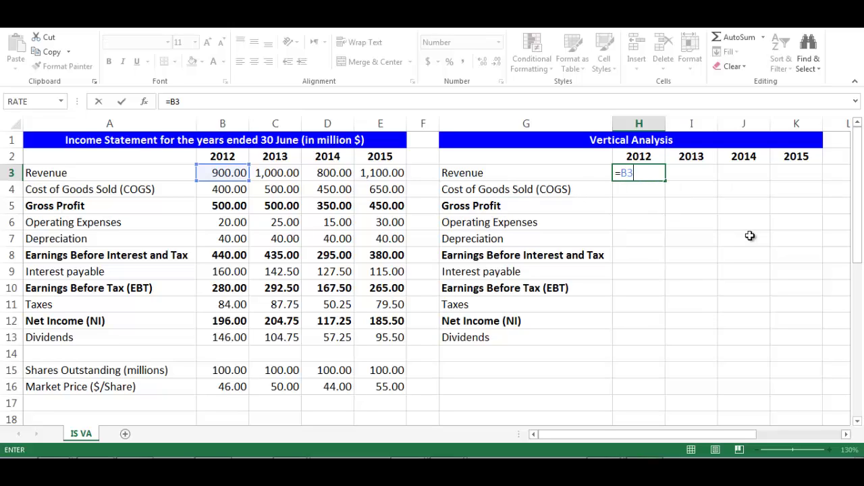
{"action": "type", "text": "/B3"}
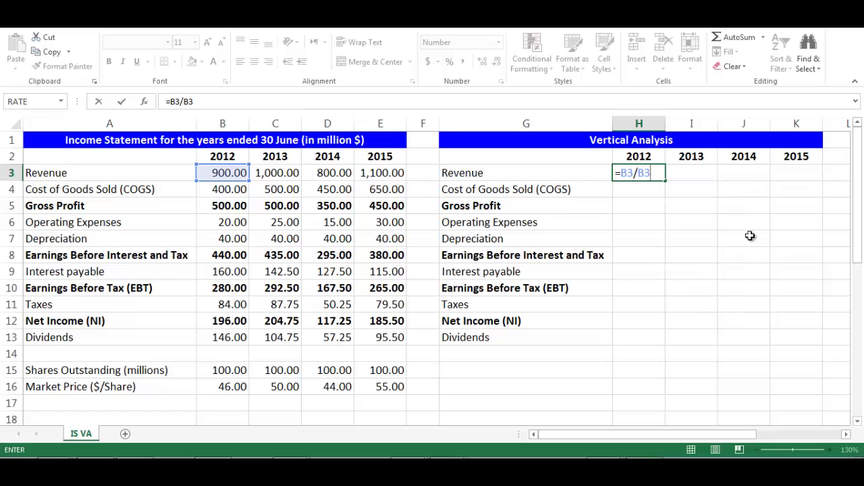
{"action": "key", "text": "F4"}
{"action": "key", "text": "Return"}
{"action": "key", "text": "Up"}
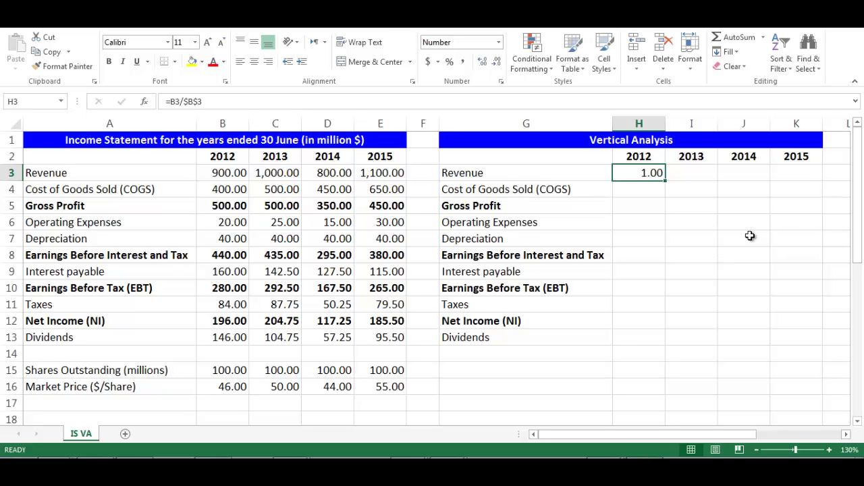
{"action": "key", "text": "shift+Right"}
{"action": "key", "text": "shift+Right"}
{"action": "key", "text": "shift+Right"}
{"action": "key", "text": "shift+Down"}
{"action": "key", "text": "shift+Down"}
{"action": "key", "text": "shift+Down"}
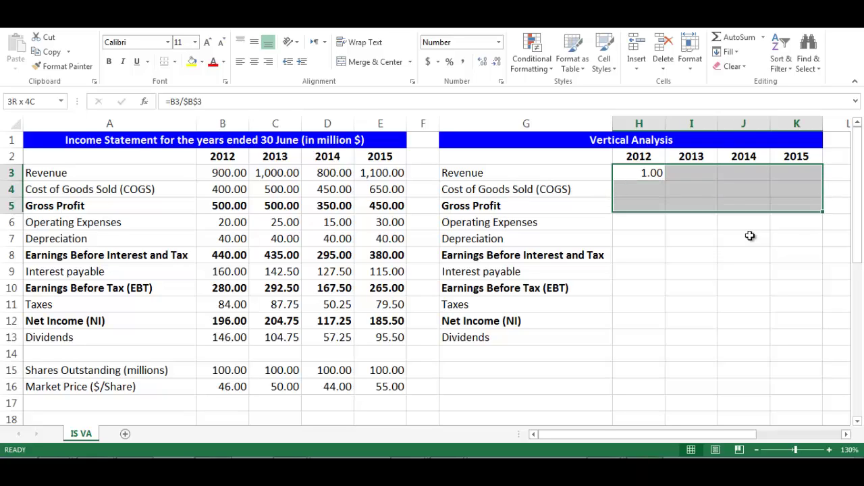
{"action": "key", "text": "shift+Down"}
{"action": "key", "text": "shift+Down"}
{"action": "key", "text": "shift+Down"}
{"action": "key", "text": "shift+Down"}
{"action": "key", "text": "shift+Down"}
{"action": "key", "text": "shift+Down"}
{"action": "key", "text": "shift+Down"}
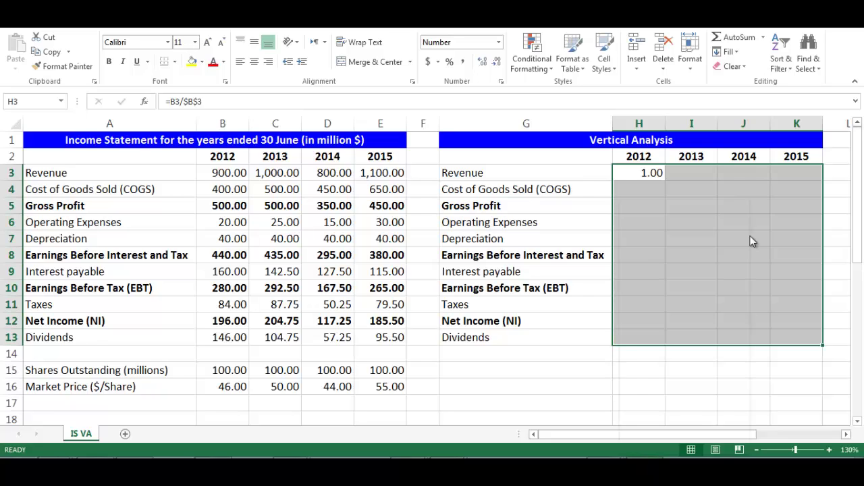
- Format H3:K13 as Percentage and fill H3's formula down to H13 (100.00% to 16.22%)
{"action": "right_click", "coordinate": [750, 236]}
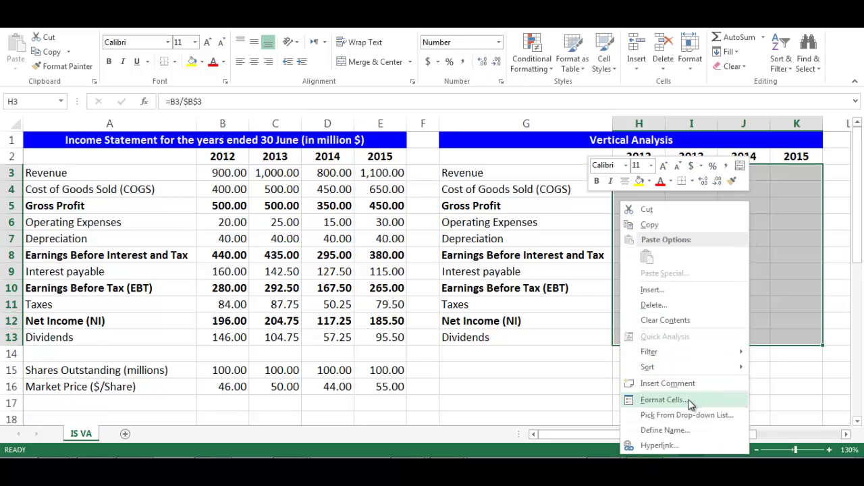
{"action": "left_click", "coordinate": [664, 400]}
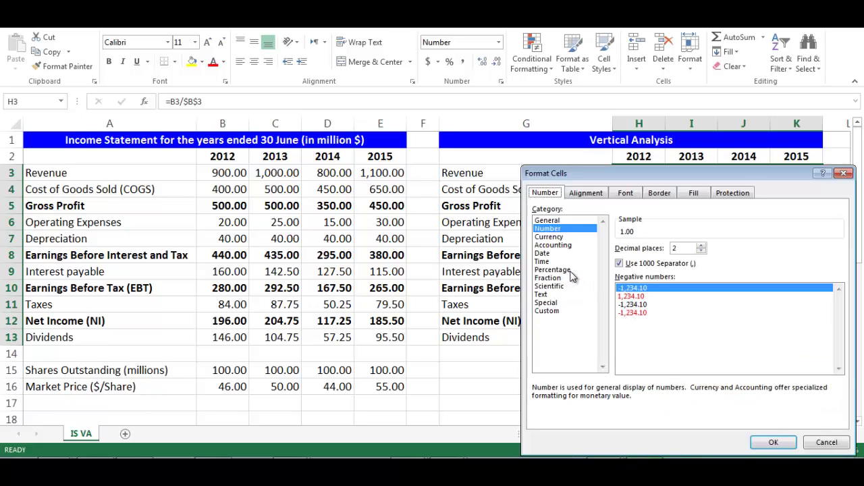
{"action": "left_click", "coordinate": [570, 271]}
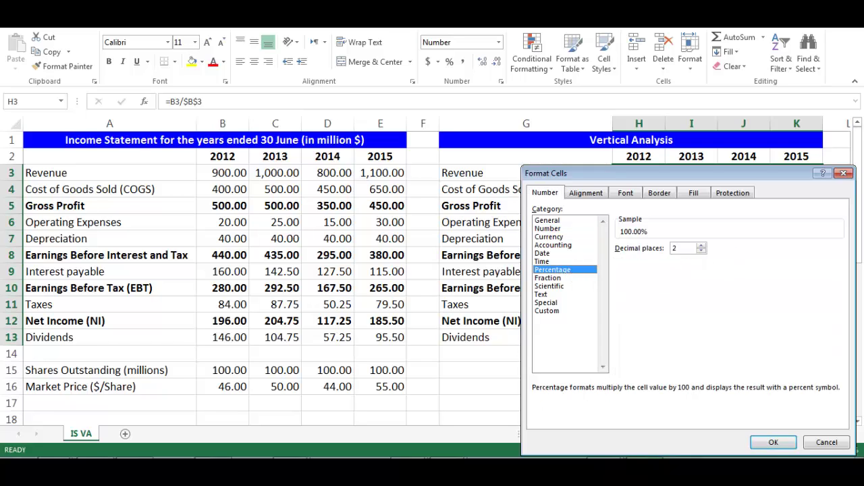
{"action": "left_click", "coordinate": [773, 442]}
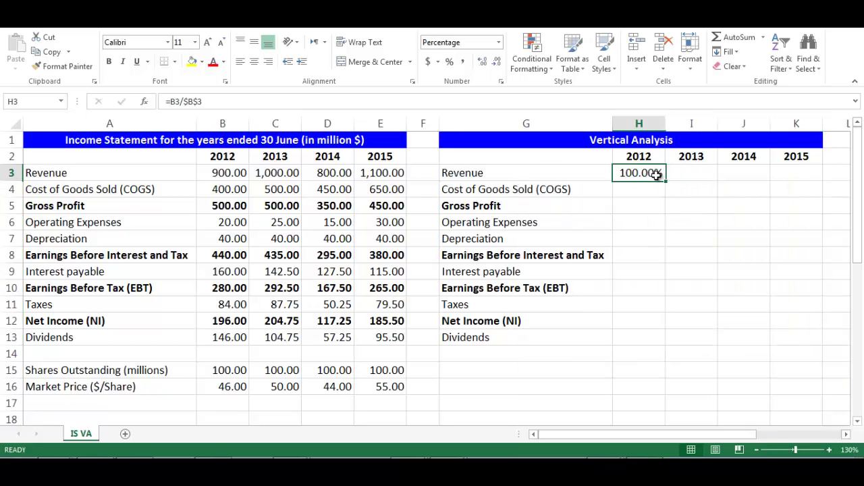
{"action": "left_click_drag", "start_coordinate": [666, 181], "coordinate": [667, 343]}
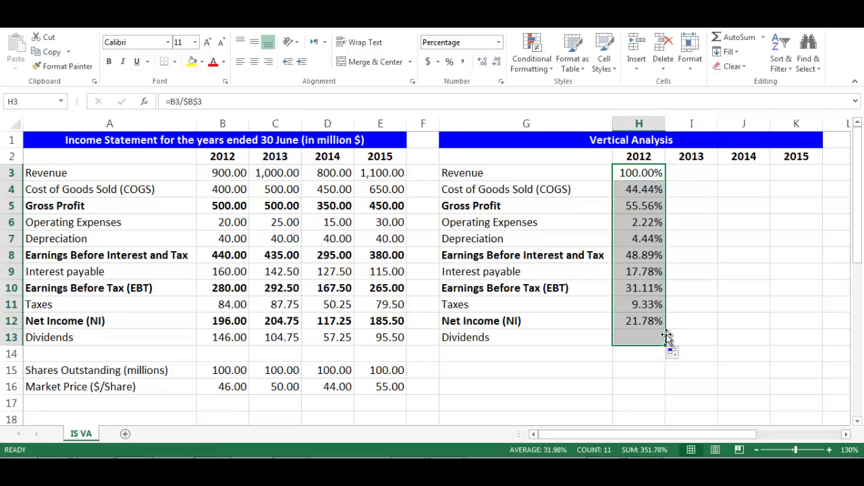
- Enter =C3/$C$3 in I3 and fill it down to I13 (100.00% Revenue to 10.48% Dividends)
{"action": "left_click", "coordinate": [702, 174]}
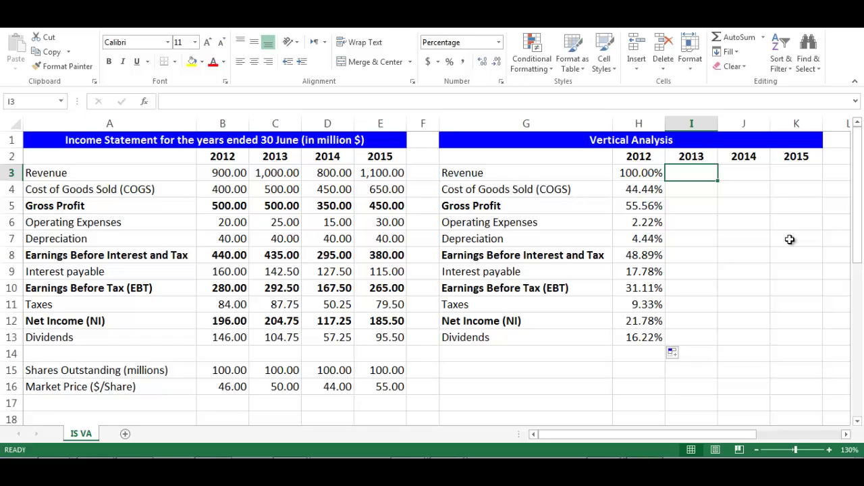
{"action": "type", "text": "="}
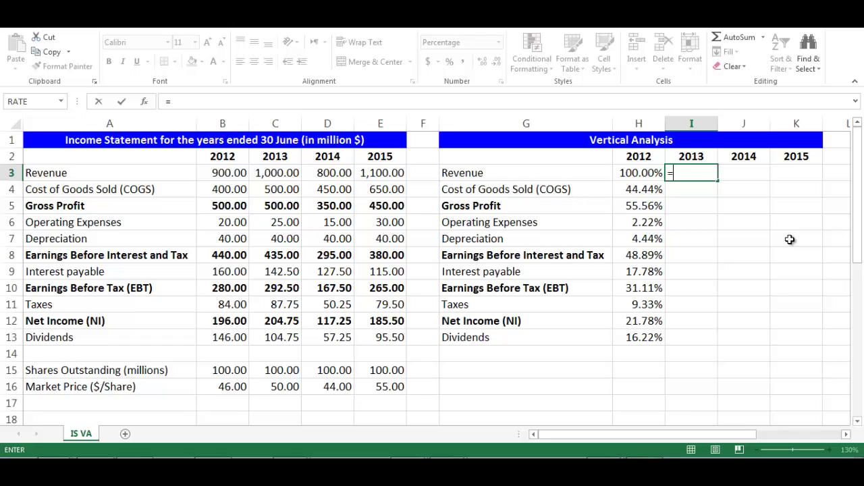
{"action": "type", "text": "C3"}
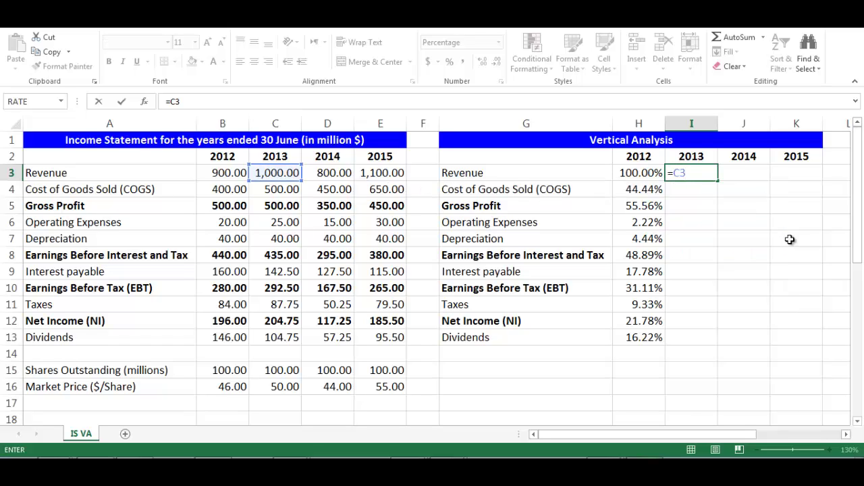
{"action": "type", "text": "/"}
{"action": "type", "text": "C3"}
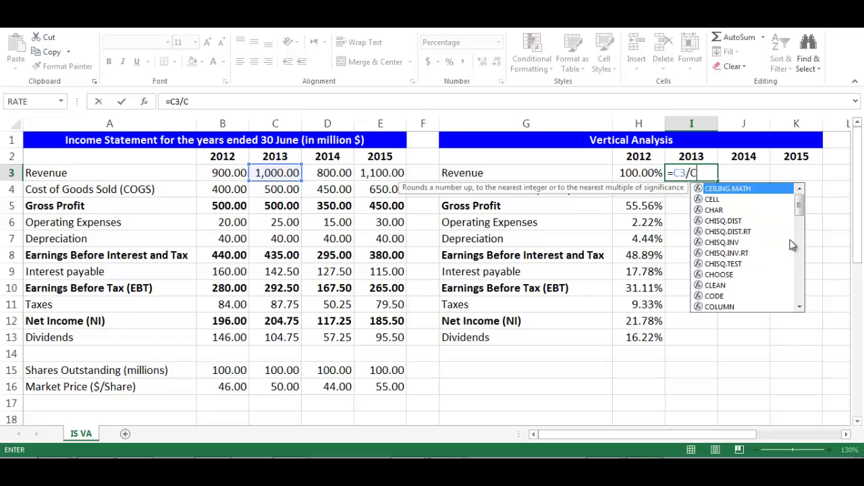
{"action": "key", "text": "F4"}
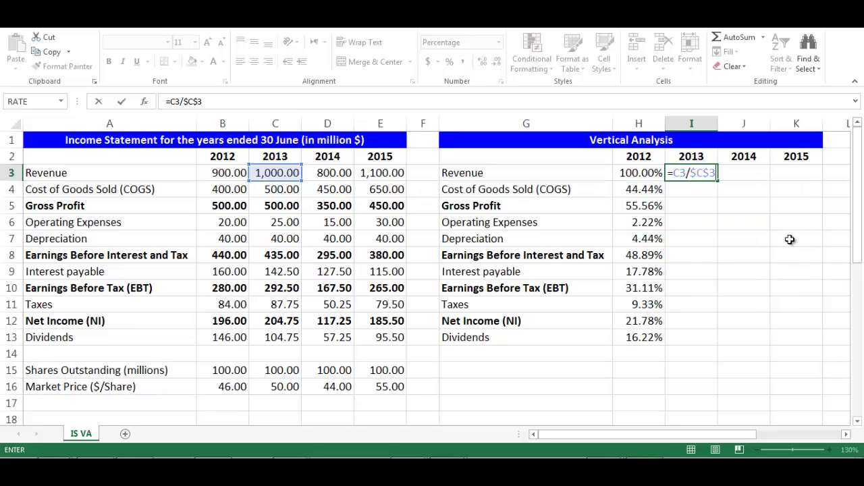
{"action": "key", "text": "ctrl+Return"}
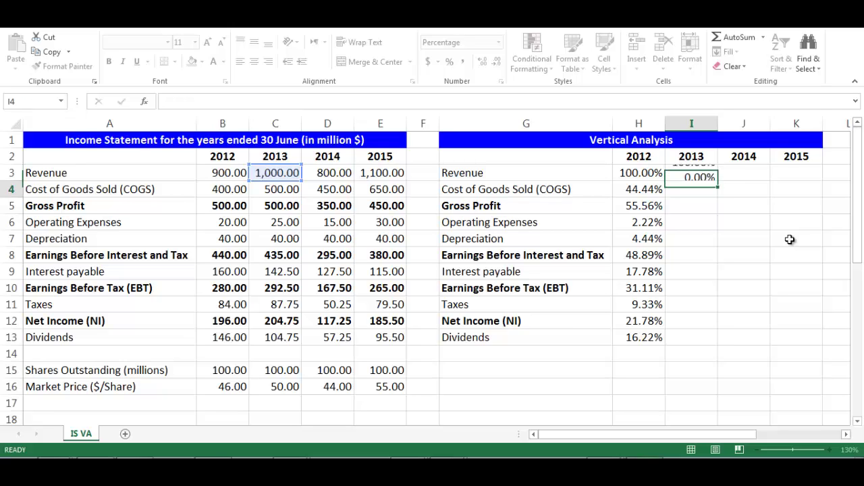
{"action": "double_click", "coordinate": [720, 182]}
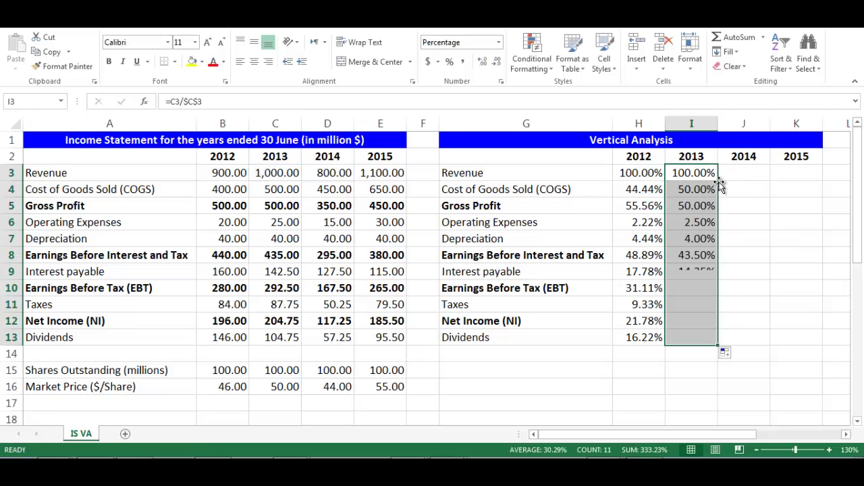
{"action": "left_click", "coordinate": [723, 176]}
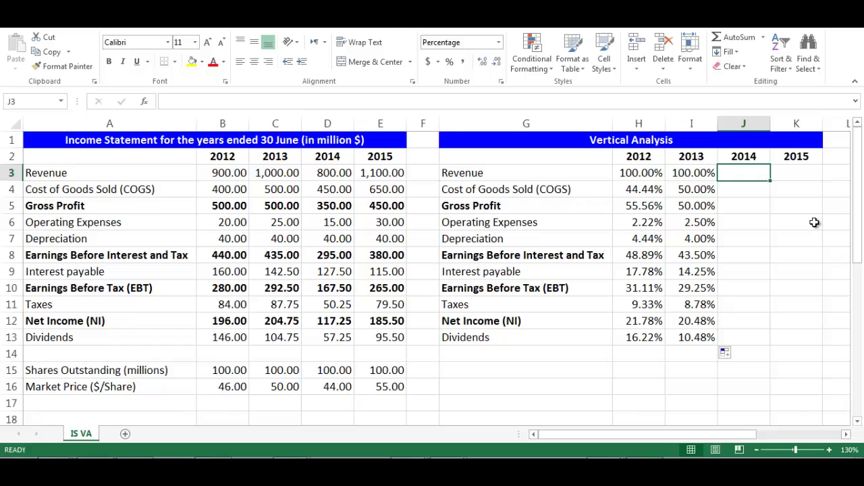
- Enter =D3/$D$3 in J3 and fill it down to J13 (100.00% Revenue to 7.16% Dividends)
{"action": "type", "text": "="}
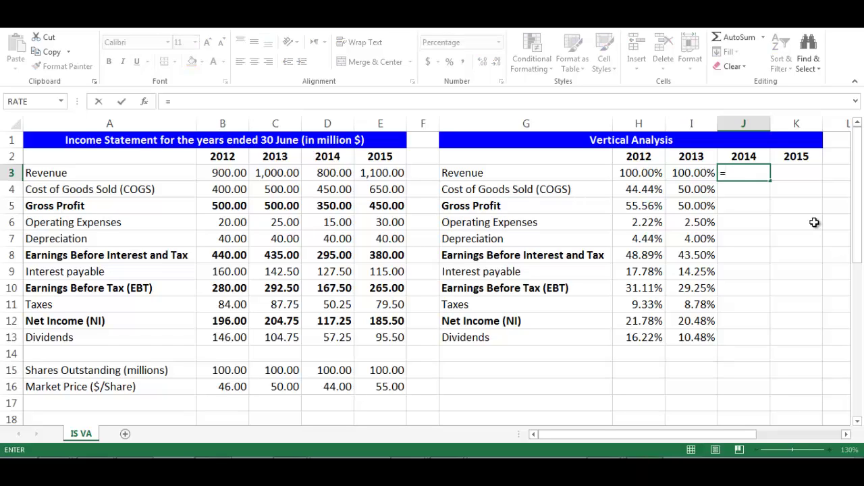
{"action": "type", "text": "D3"}
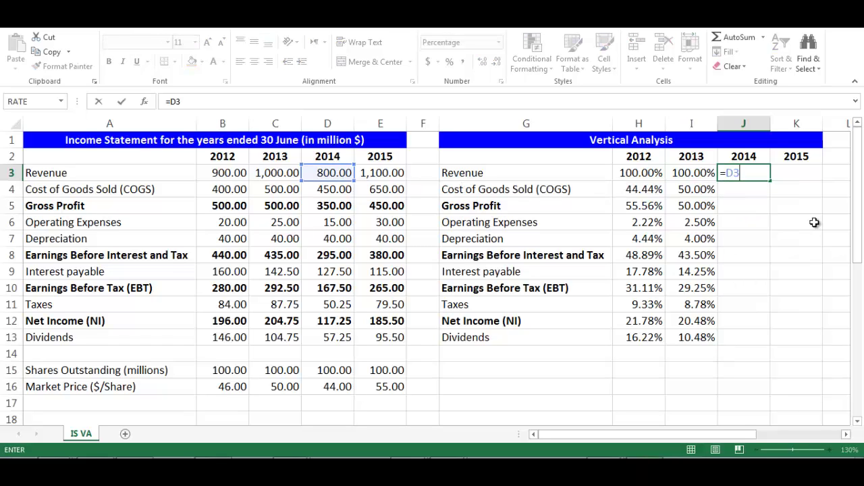
{"action": "type", "text": "/D3"}
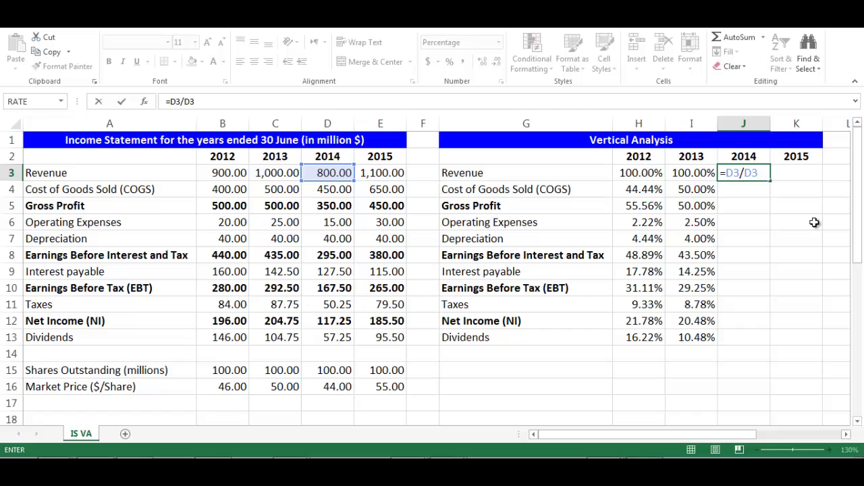
{"action": "key", "text": "Return"}
{"action": "key", "text": "Up"}
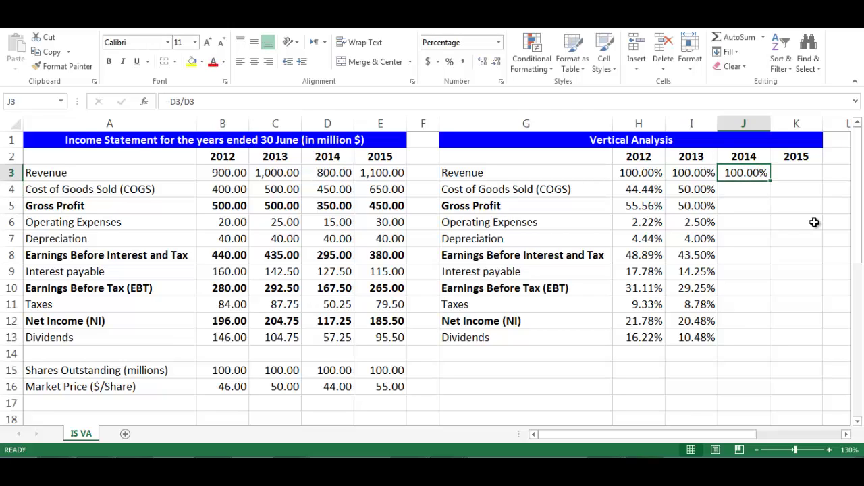
{"action": "left_click", "coordinate": [722, 103]}
{"action": "key", "text": "F4"}
{"action": "key", "text": "Return"}
{"action": "key", "text": "Up"}
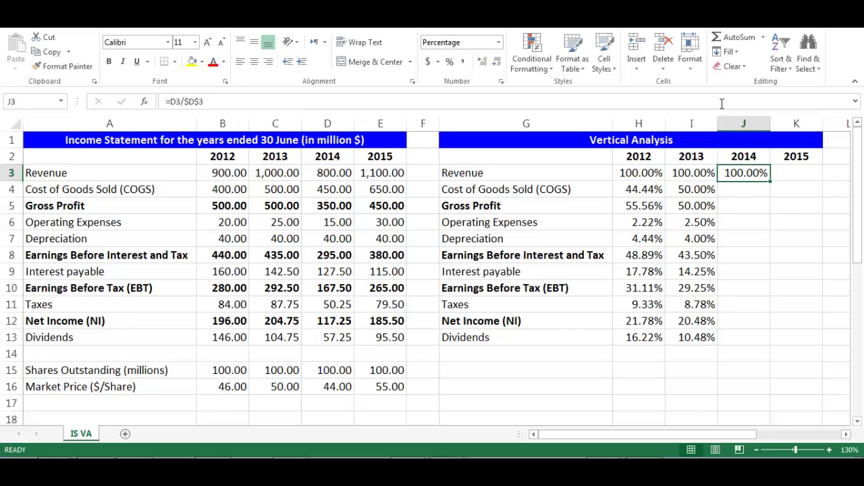
{"action": "double_click", "coordinate": [770, 181]}
{"action": "left_click", "coordinate": [772, 180]}
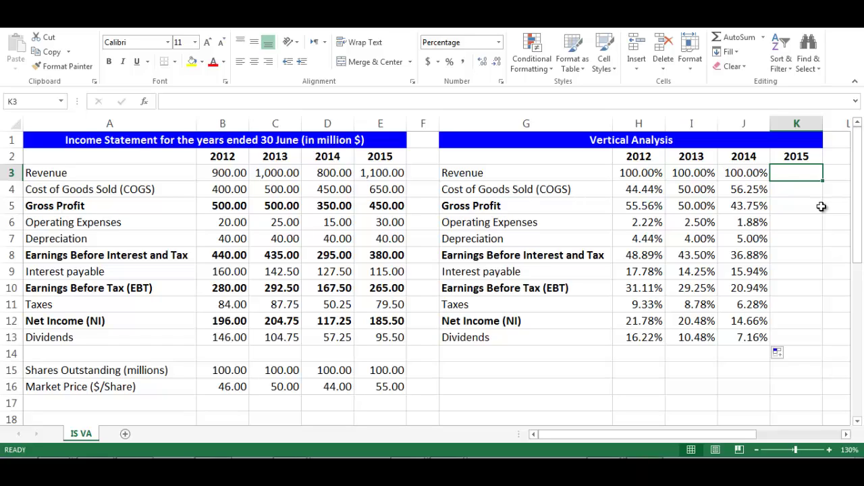
- Enter =E3/$E$3 in K3 and fill it down to K13 (100.00% Revenue to 8.68% Dividends)
{"action": "type", "text": "="}
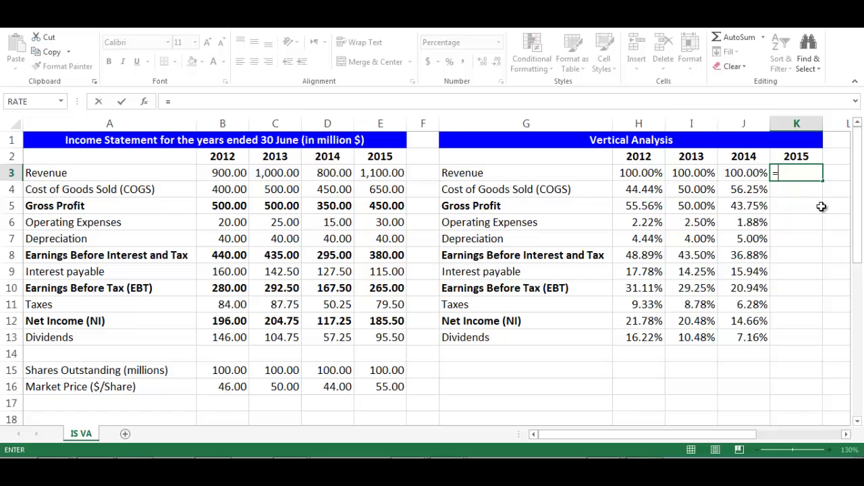
{"action": "type", "text": "E3"}
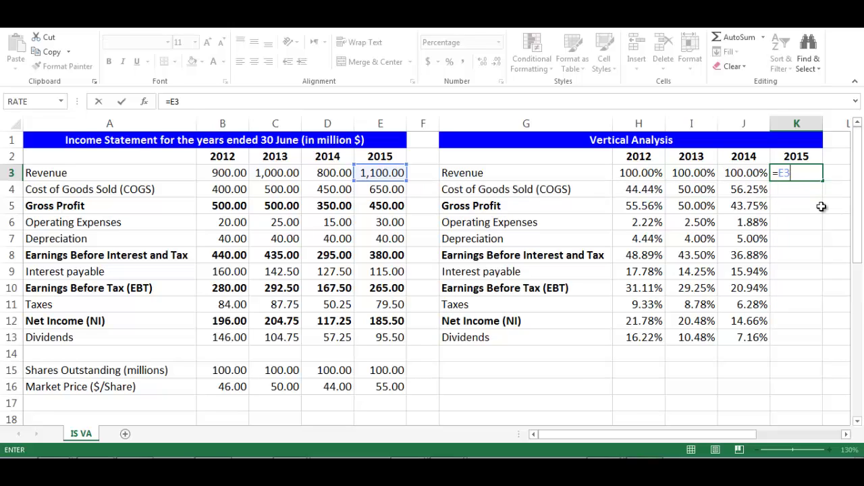
{"action": "type", "text": "/E3"}
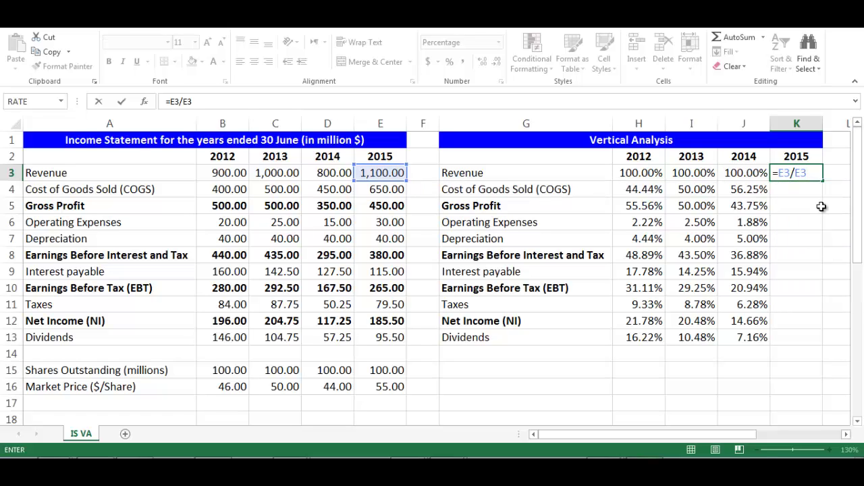
{"action": "key", "text": "F4"}
{"action": "key", "text": "Return"}
{"action": "key", "text": "Up"}
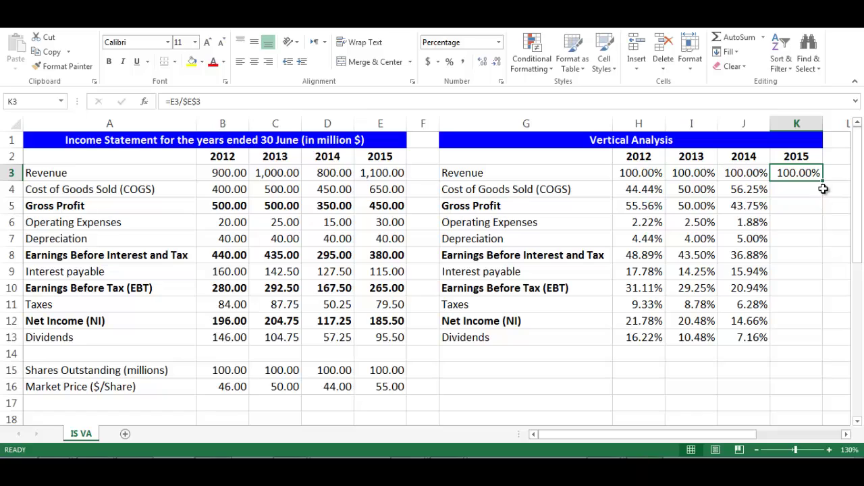
{"action": "double_click", "coordinate": [822, 181]}
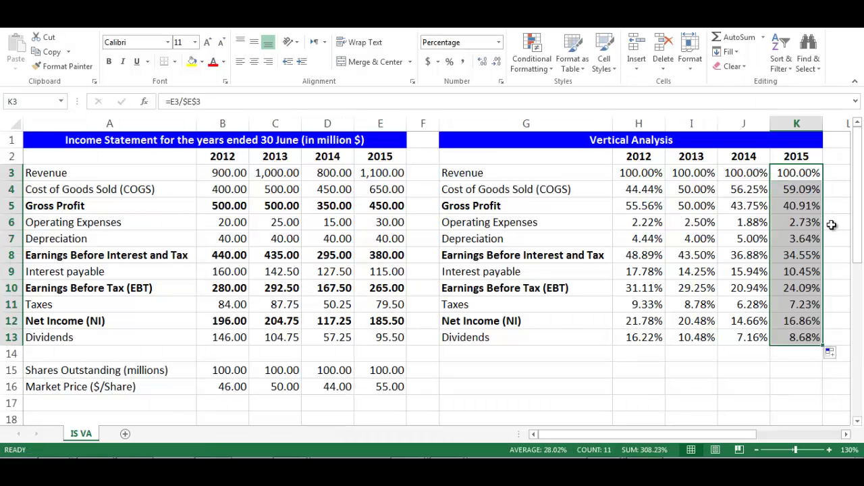